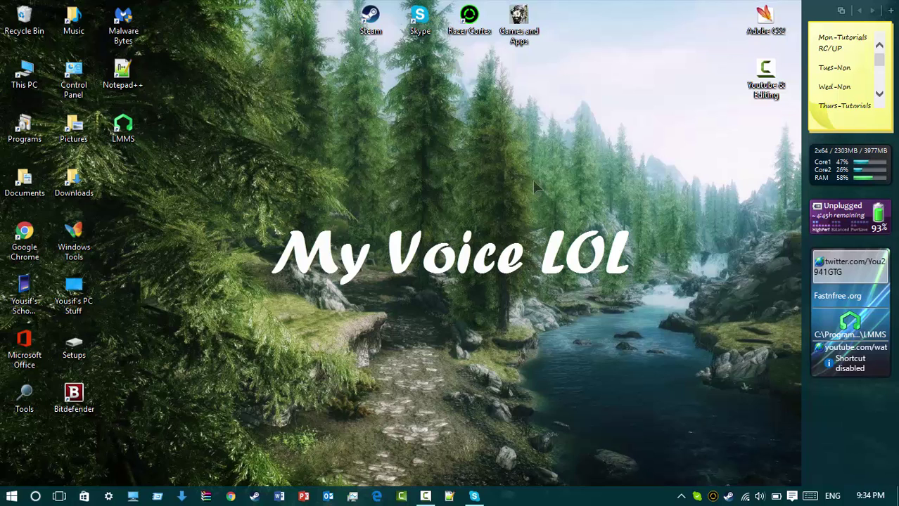
Step: Open This PC from the taskbar and move its window up and to the right
drag(350, 151, 539, 209)
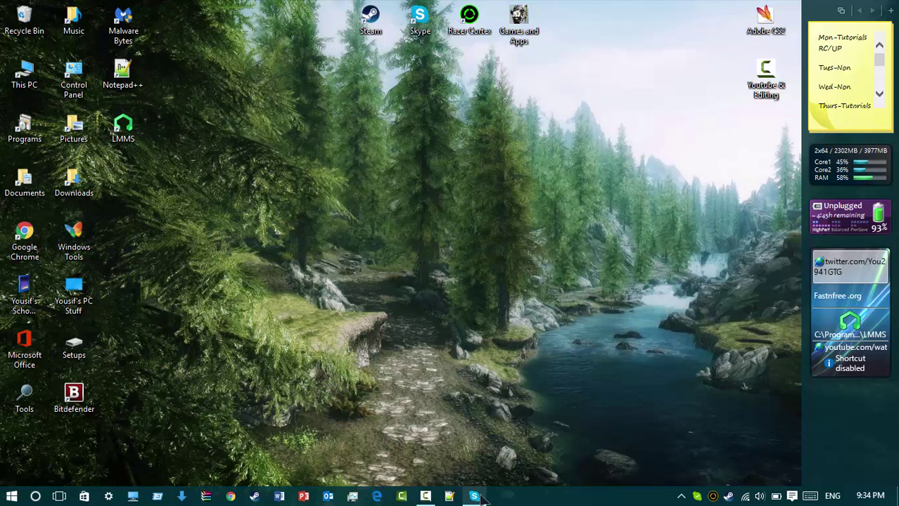
mouse_move(474, 496)
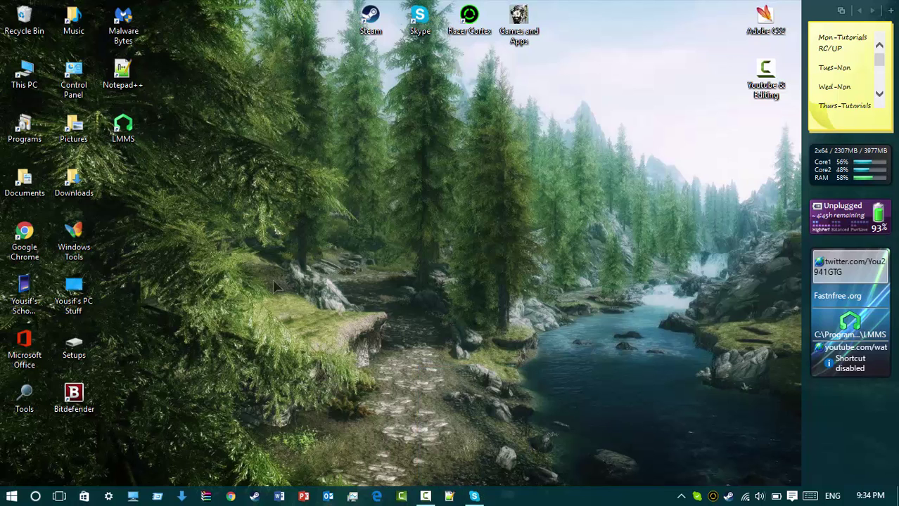
click(133, 498)
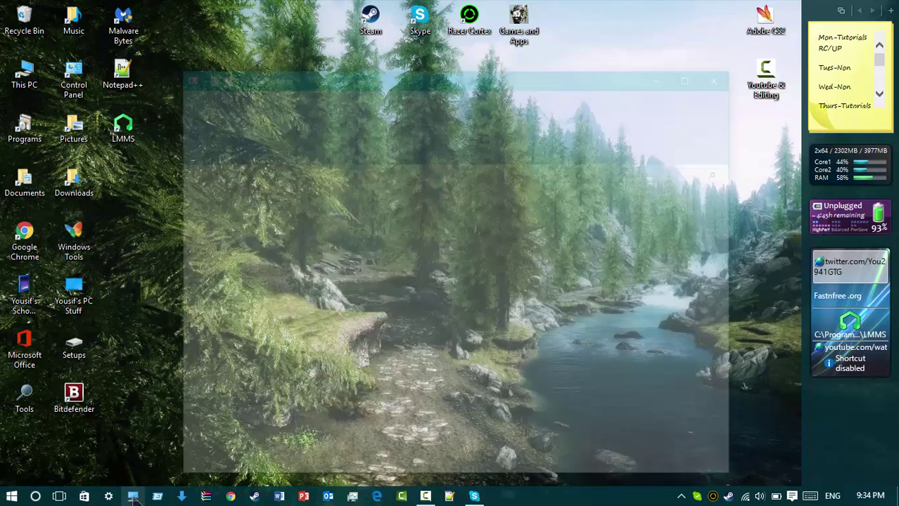
drag(299, 77, 321, 53)
click(121, 130)
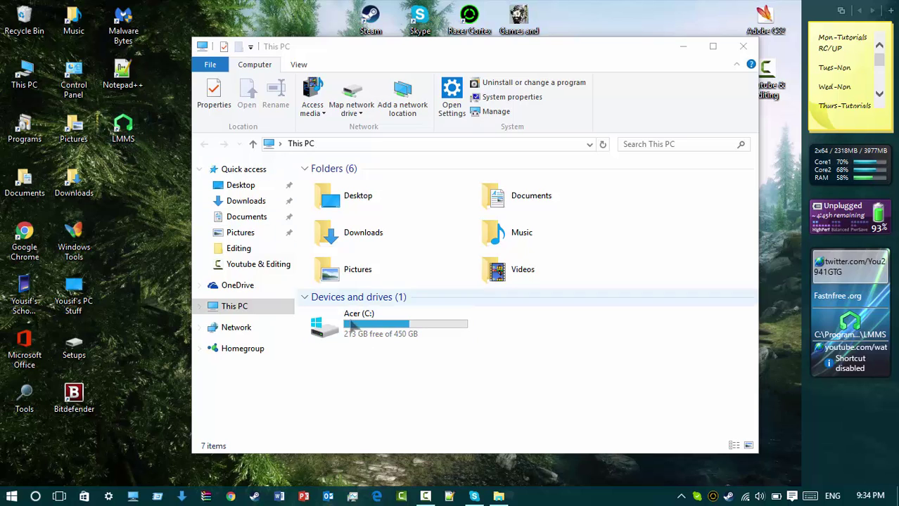
click(471, 403)
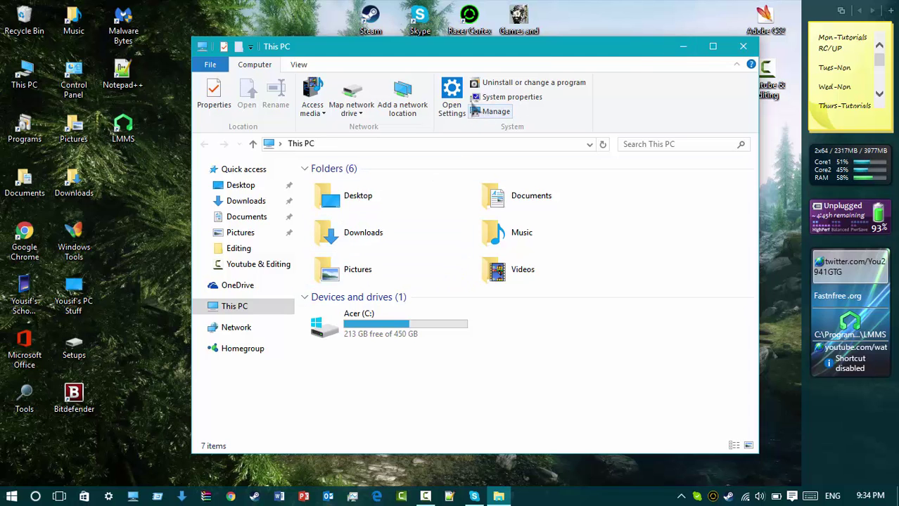
Step: Reveal the desktop with Win+D and launch LMMS from its desktop shortcut
click(683, 34)
key(super+d)
double_click(123, 127)
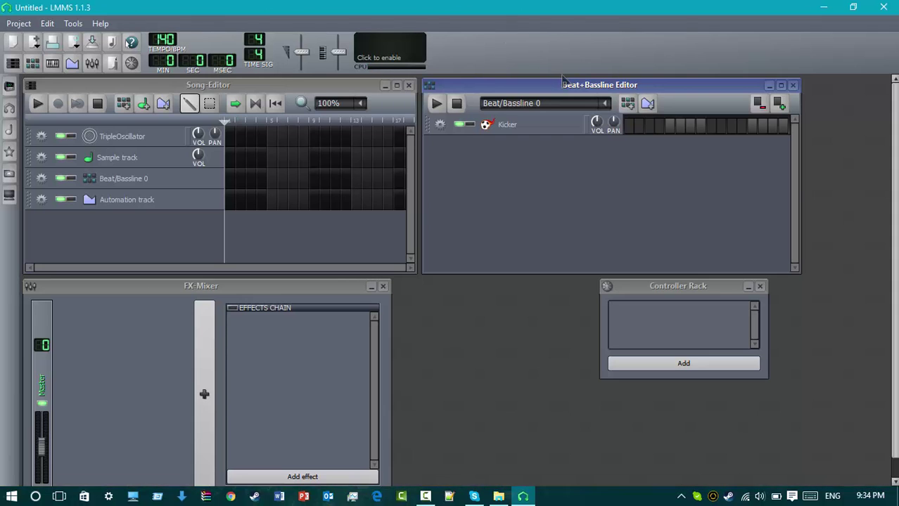
Step: Nudge the Beat+Bassline Editor right, play and stop the Song-Editor, then show My projects
drag(565, 85, 591, 87)
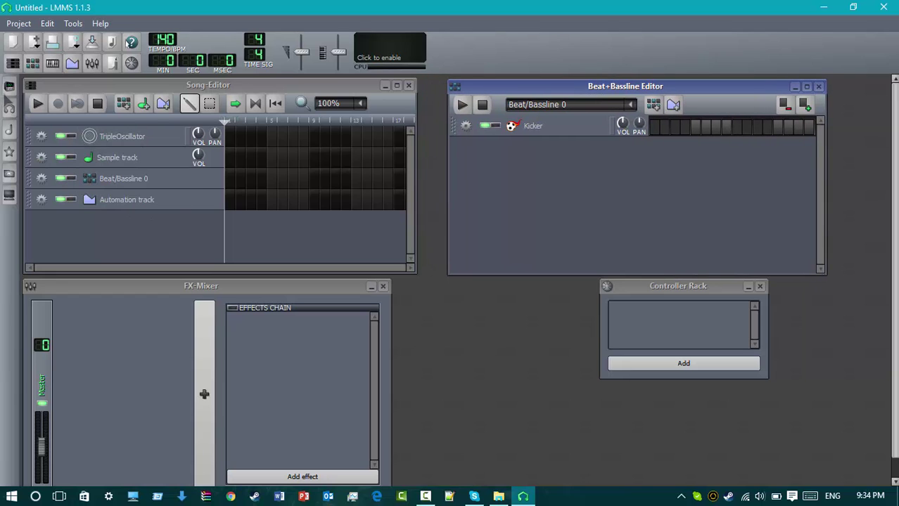
click(225, 123)
key(space)
key(space)
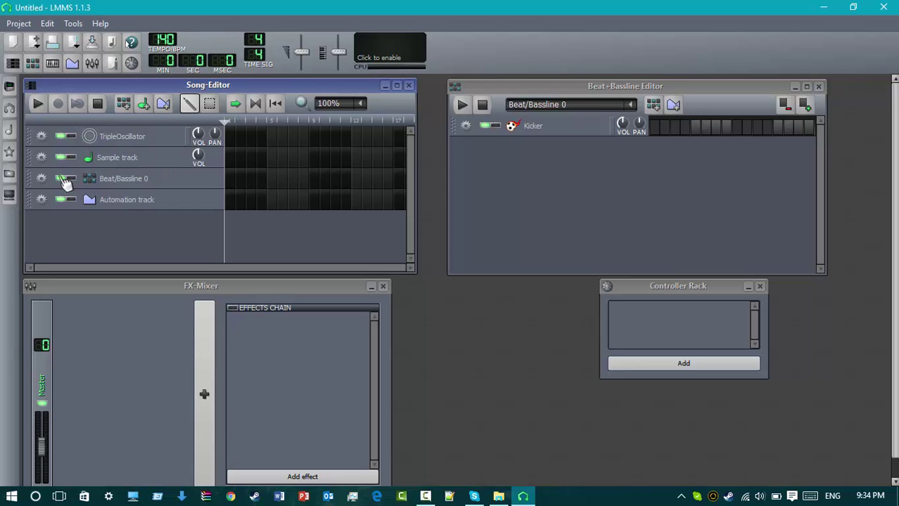
click(9, 109)
Step: In My samples, preview instruments samples: bassslap01, cello01, church_organ01/02, piano01, steel guitar, violin
click(9, 184)
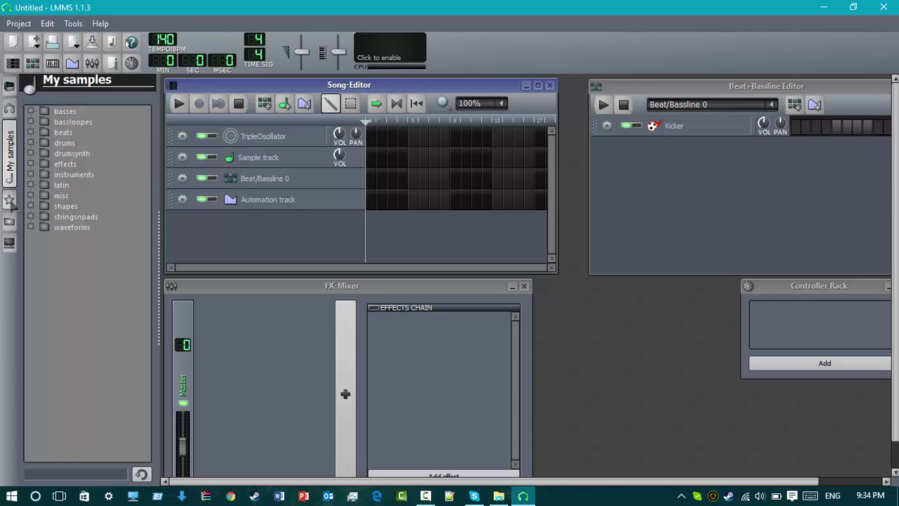
click(74, 175)
click(92, 197)
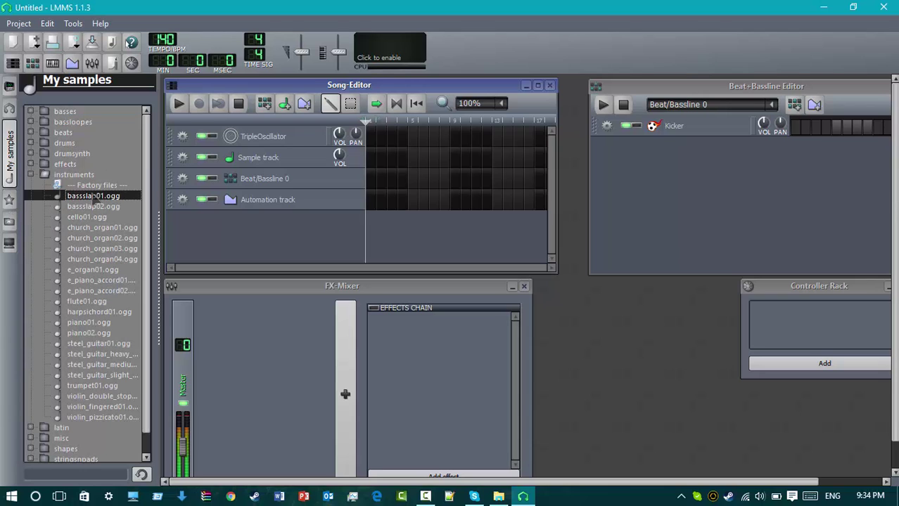
click(89, 217)
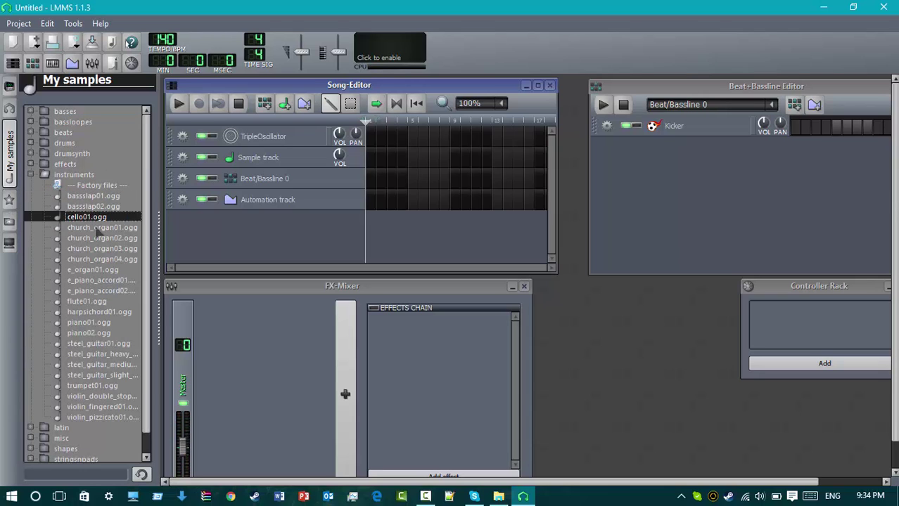
click(97, 228)
click(102, 238)
click(104, 281)
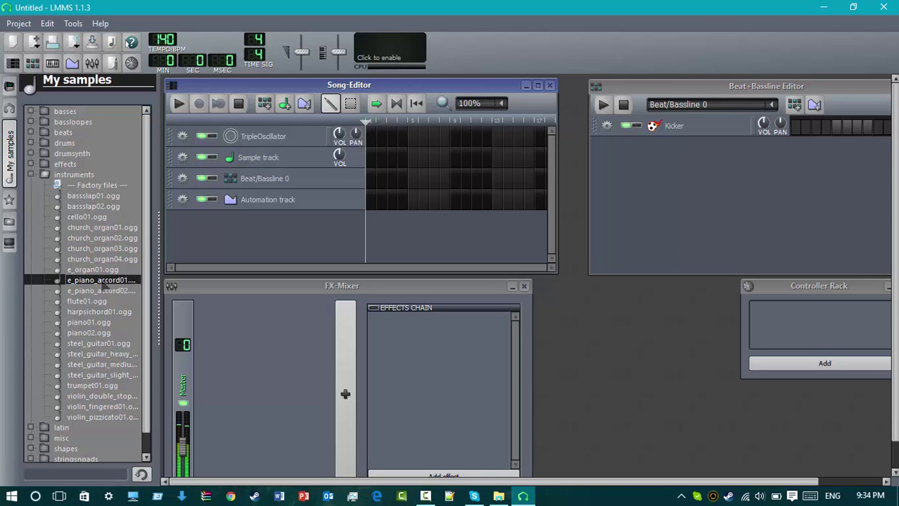
click(91, 323)
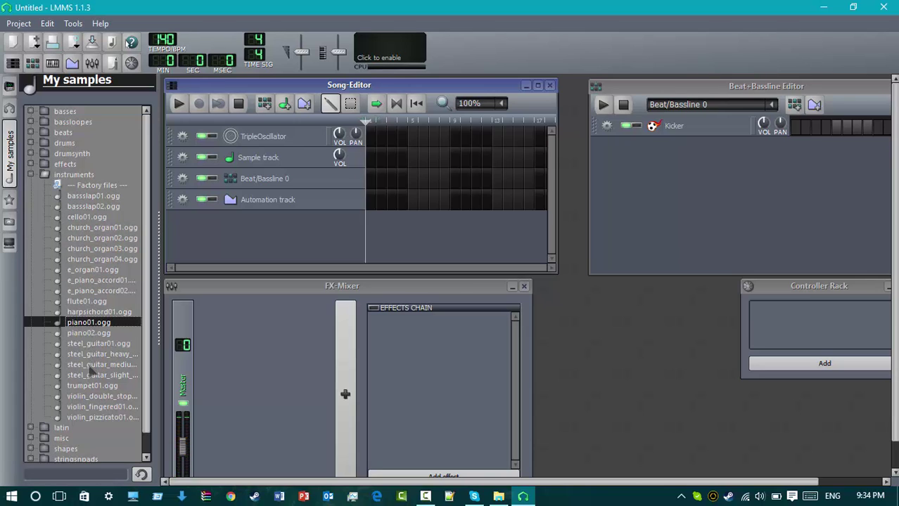
click(91, 366)
click(97, 398)
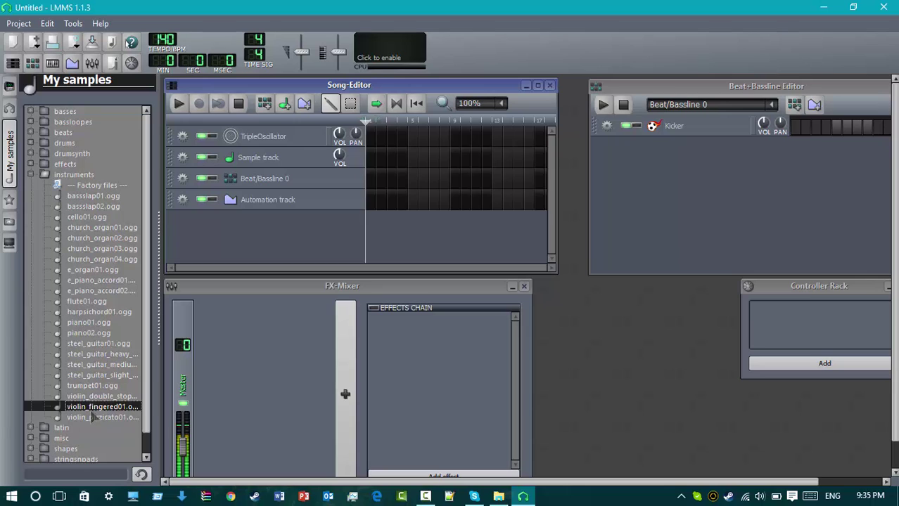
Step: Expand stringsnpads, preview orion_string01.ogg and space_strings02.ogg, then show Instrument plugins
click(82, 426)
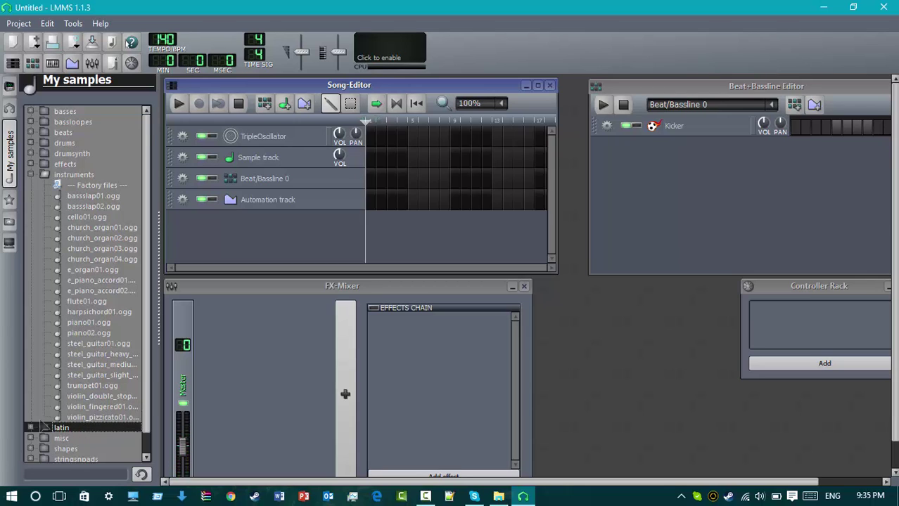
scroll(56, 436, down, 1)
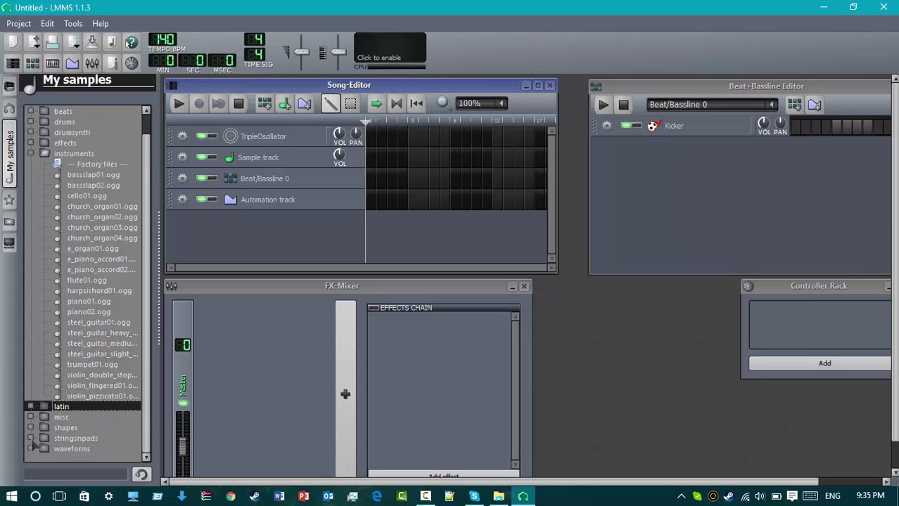
click(31, 440)
scroll(77, 394, down, 3)
click(102, 397)
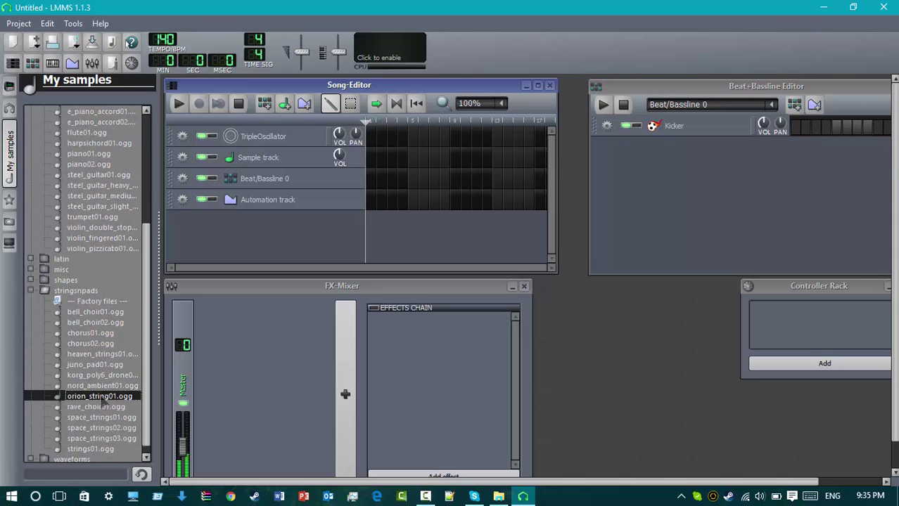
click(101, 428)
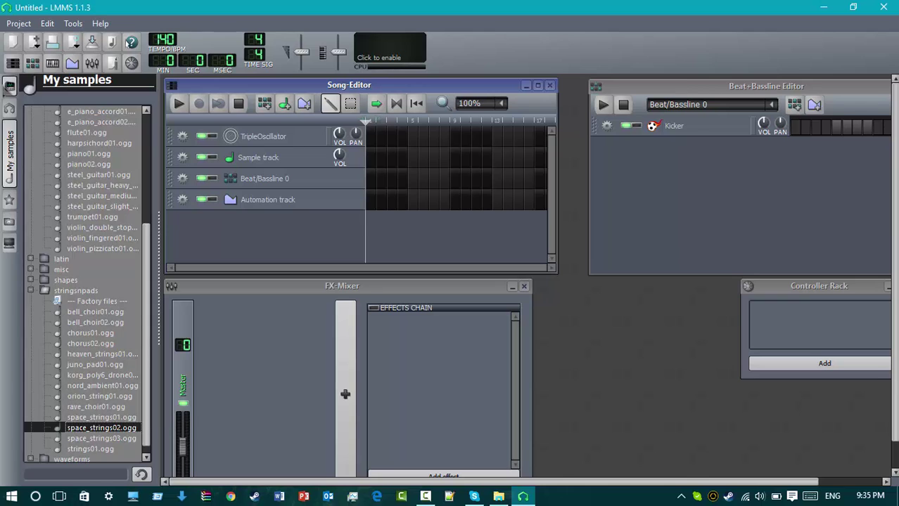
click(10, 87)
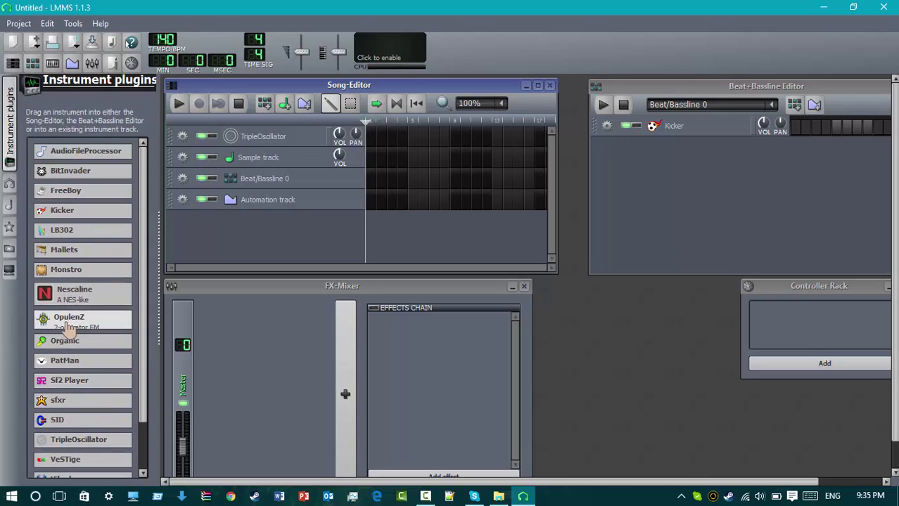
Step: Scroll the instrument plugins, expand and collapse the CoolSongs projects folder, then minimise LMMS
scroll(95, 226, down, 3)
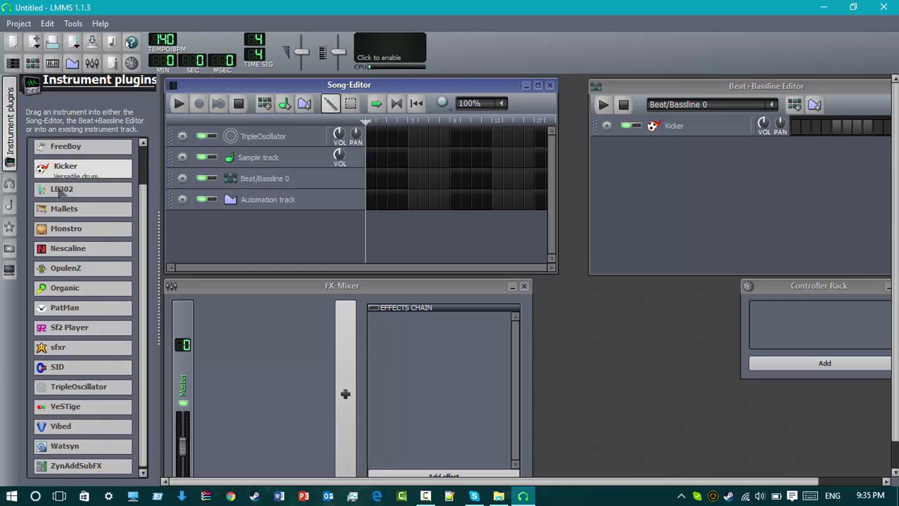
click(9, 184)
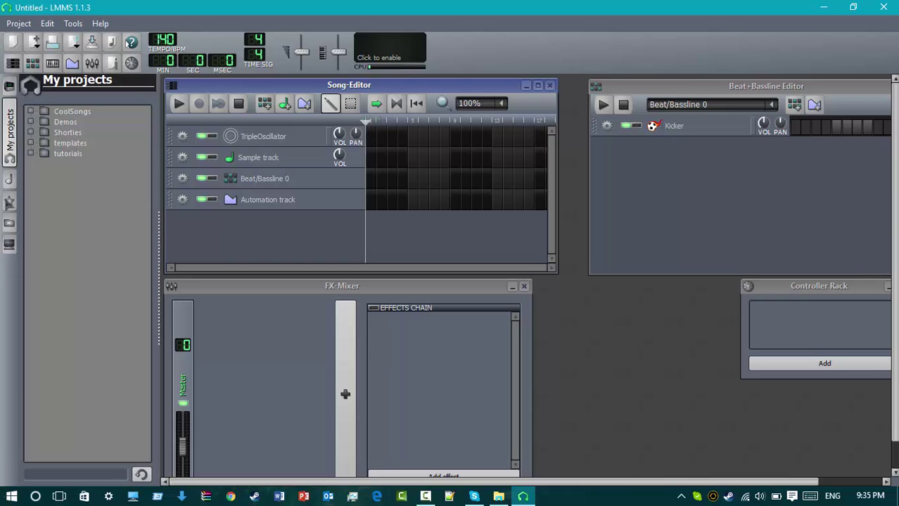
click(31, 112)
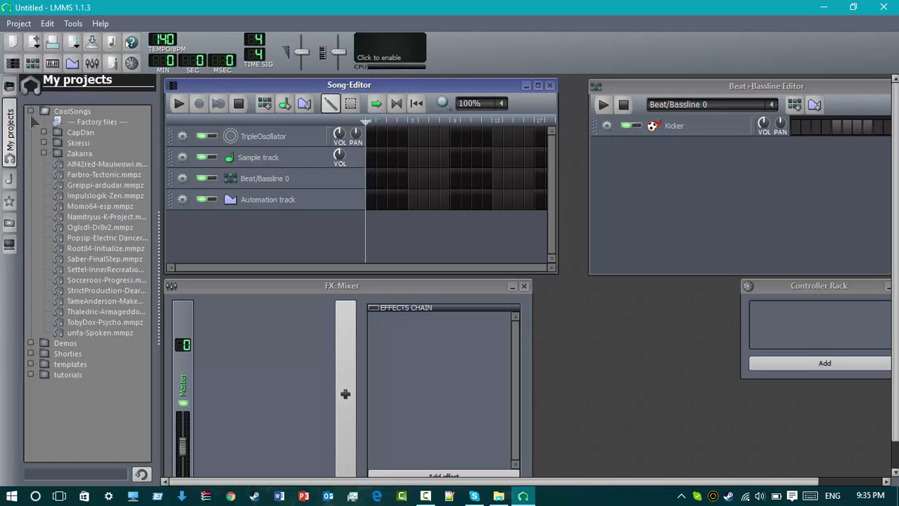
click(31, 112)
click(824, 7)
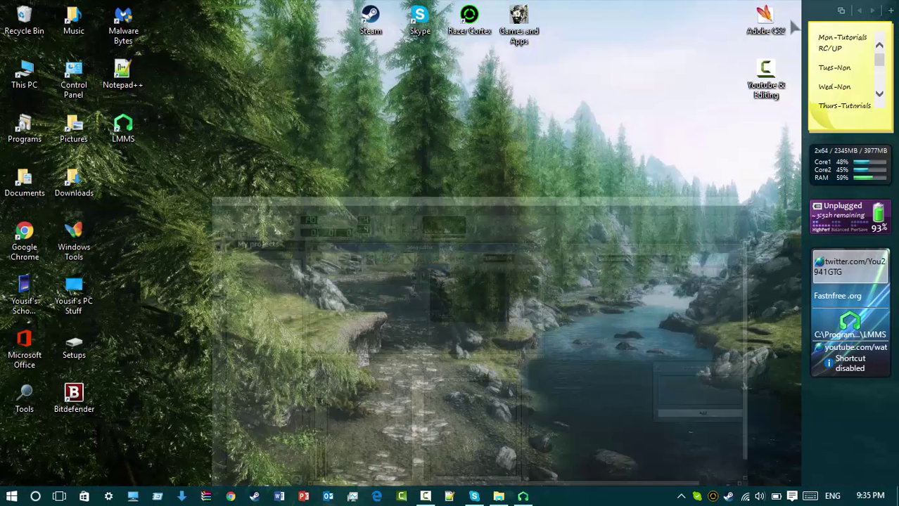
Step: Drag the LMMS shortcut off the desktop and bring up the lmms.io page in Chrome
mouse_move(135, 125)
mouse_down()
mouse_move(150, 127)
mouse_move(141, 135)
mouse_up()
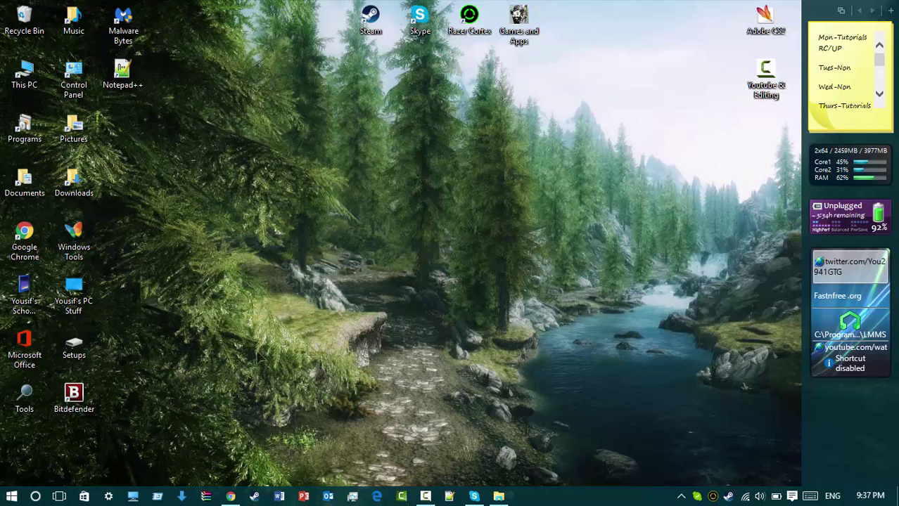
click(230, 496)
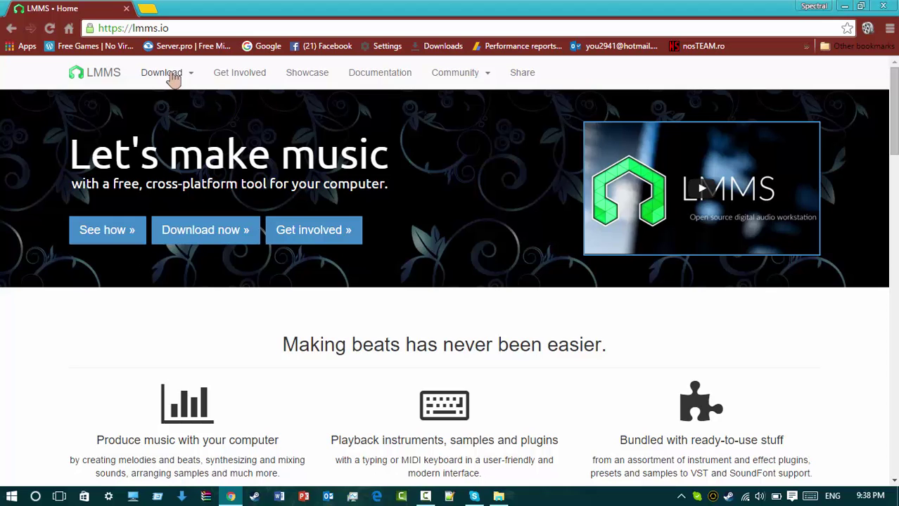
Step: Download lmms-1.1.3-win64.exe from the lmms.io Download page, then minimise Chrome
click(224, 239)
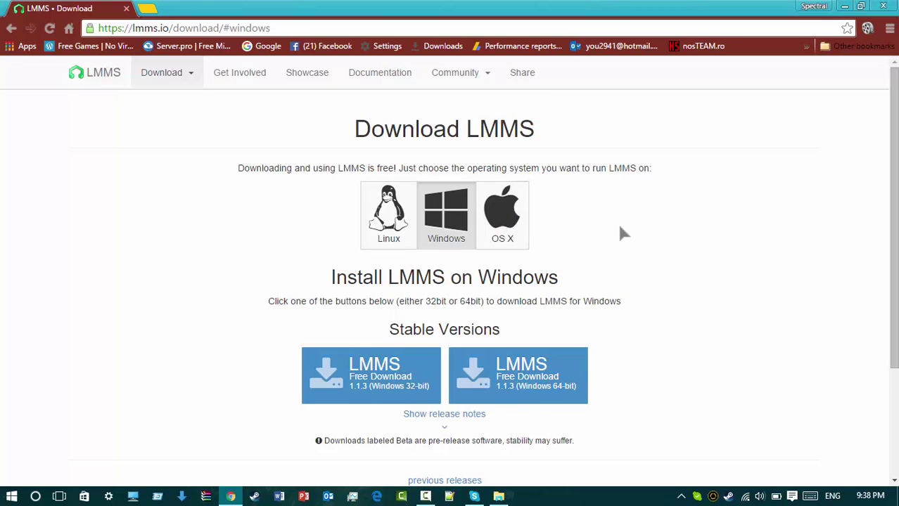
scroll(617, 221, down, 1)
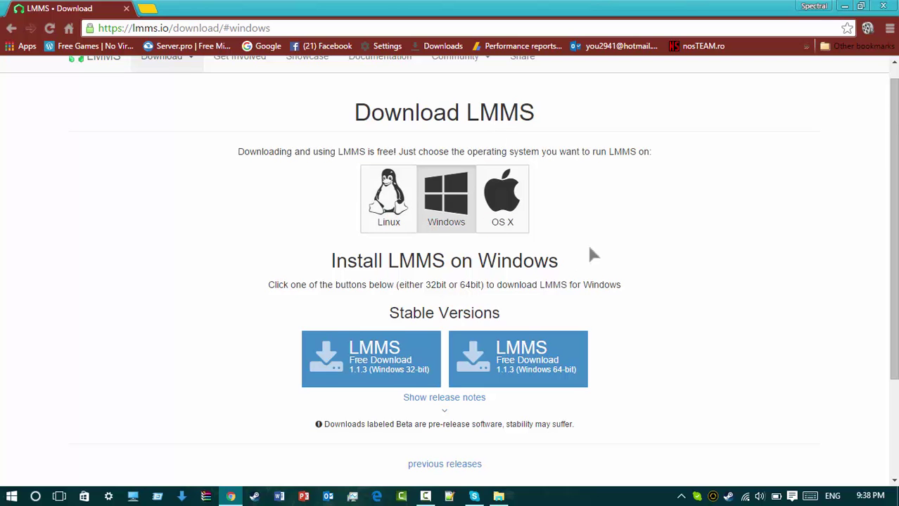
scroll(578, 262, down, 1)
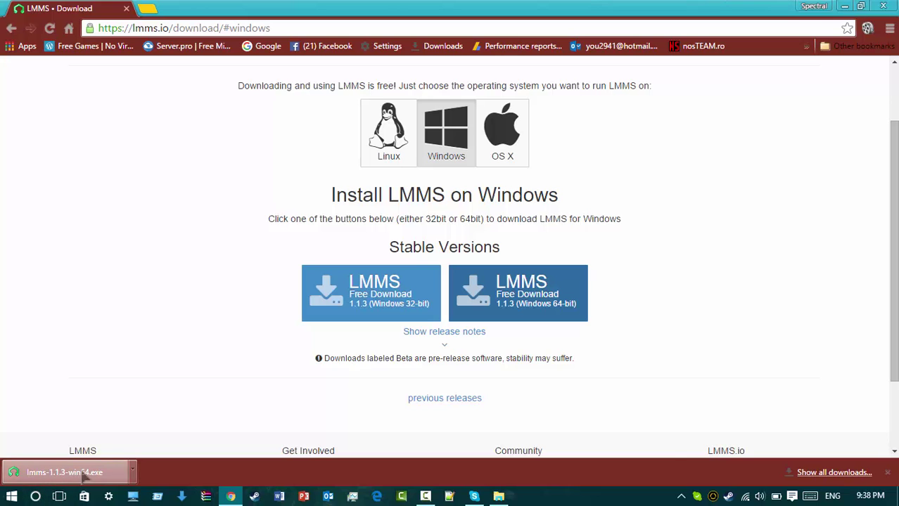
click(844, 6)
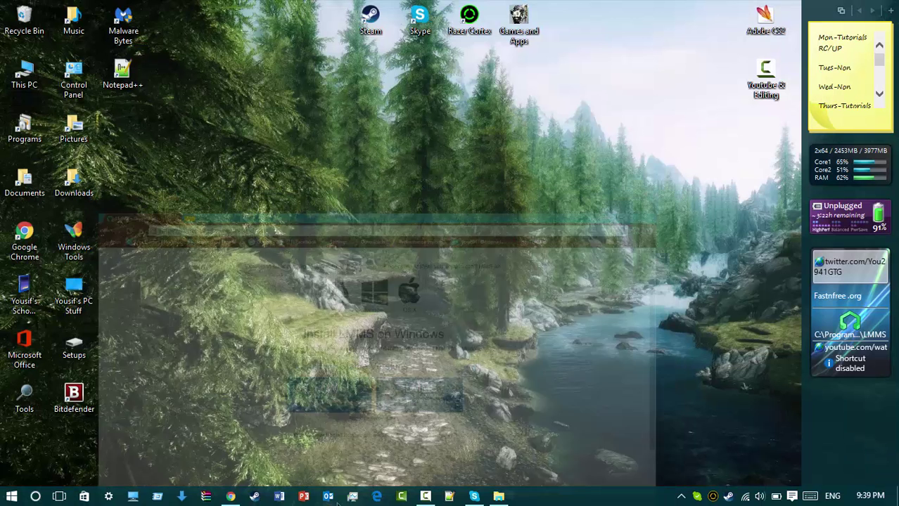
Step: Drag lmms-1.1.3-win64.exe from Downloads onto the desktop and close the Downloads window
click(181, 497)
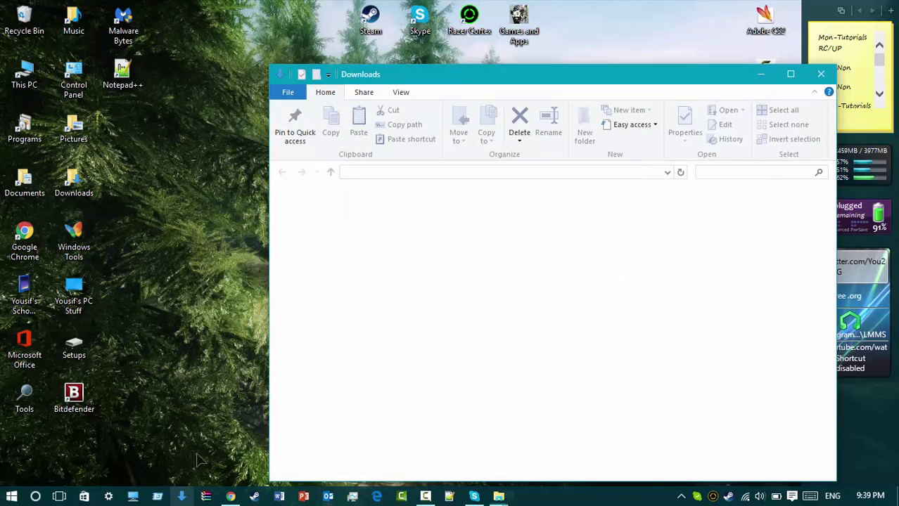
drag(362, 278, 123, 133)
click(763, 111)
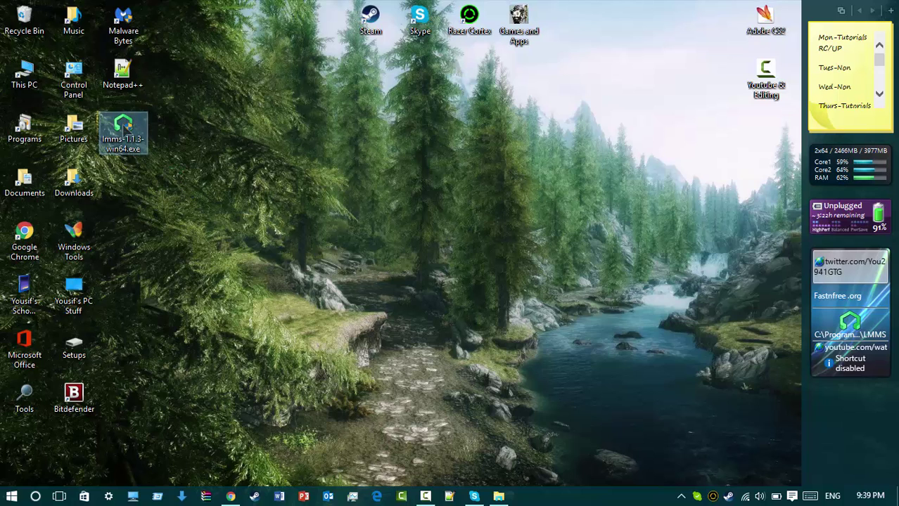
Step: Run the LMMS installer, pass the Welcome page and accept the license agreement
double_click(130, 137)
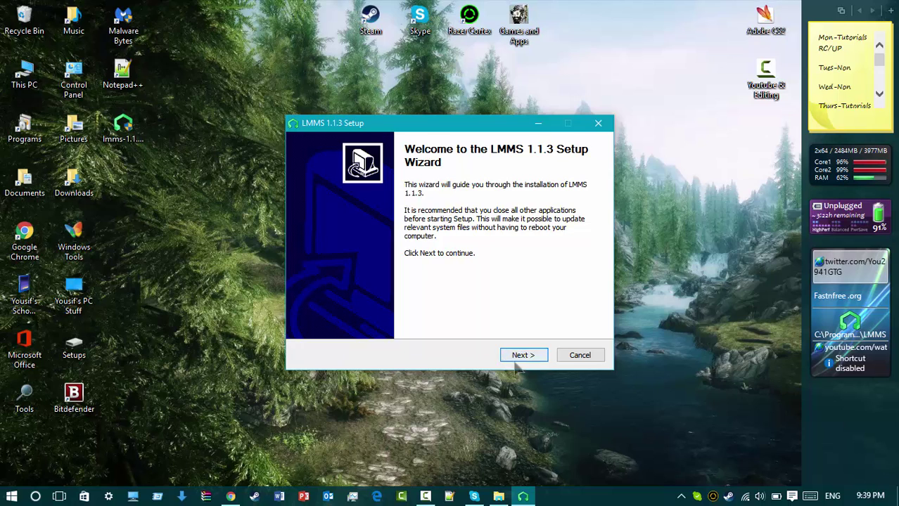
click(522, 355)
click(524, 356)
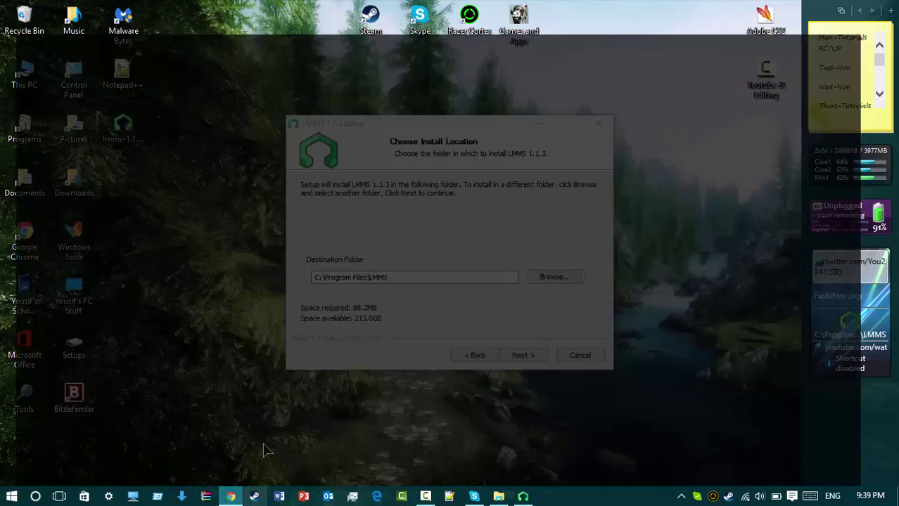
Step: Glance at the LMMS download page, minimise the browser and open This PC
click(246, 447)
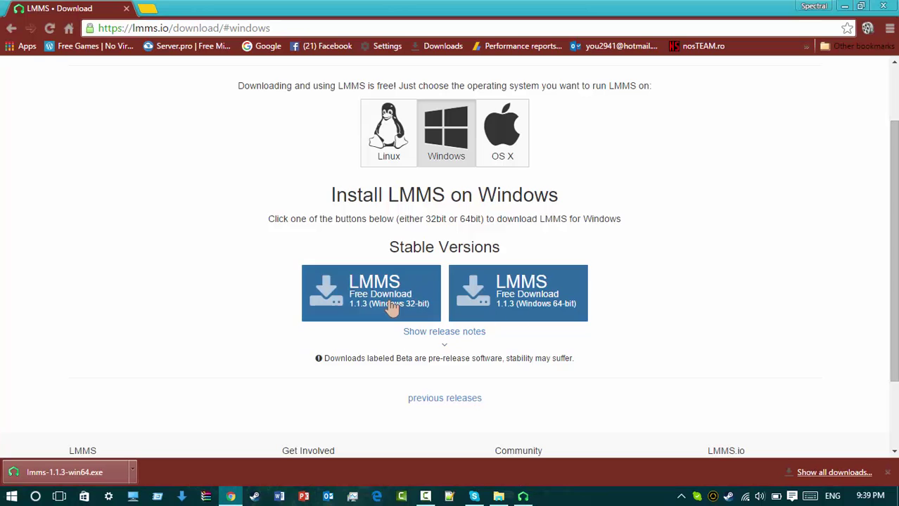
click(844, 7)
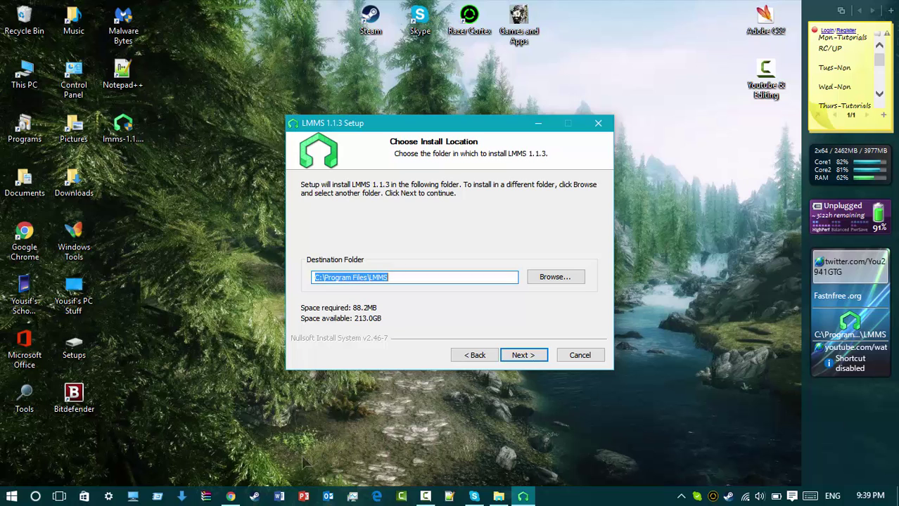
click(132, 497)
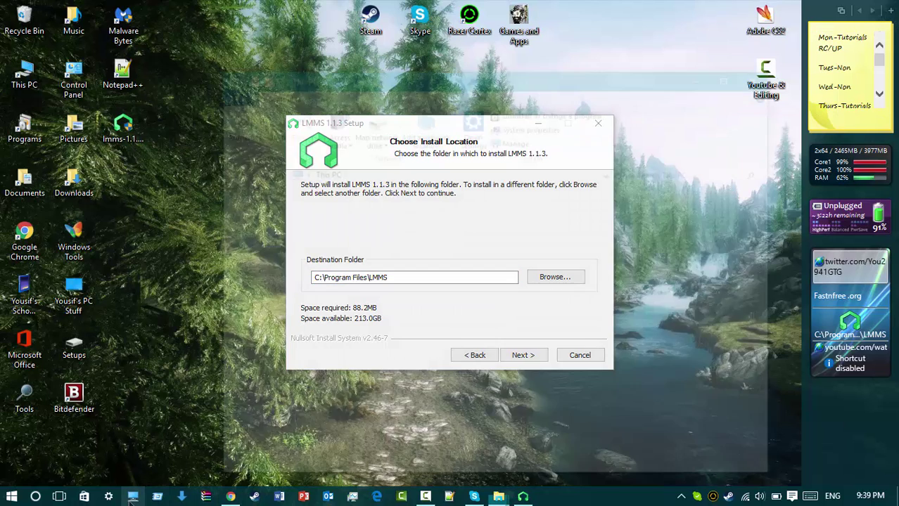
right_click(432, 401)
click(475, 392)
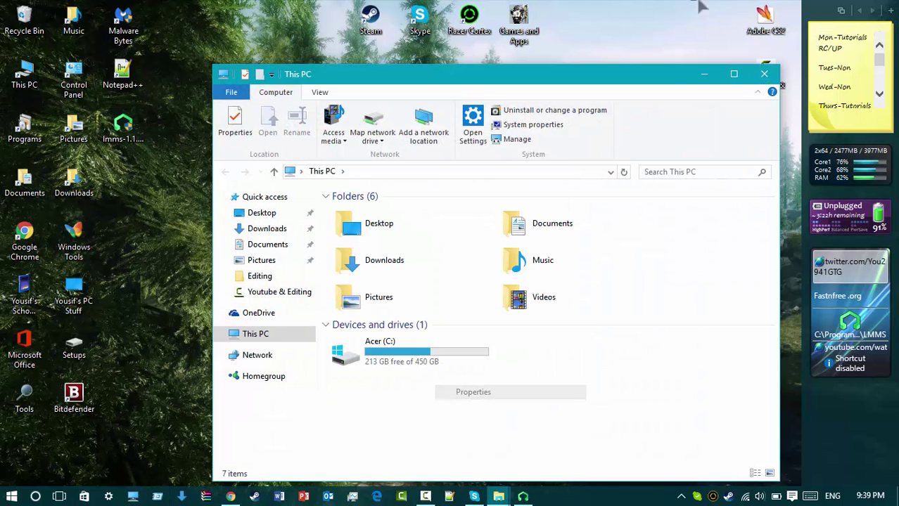
drag(672, 77, 638, 126)
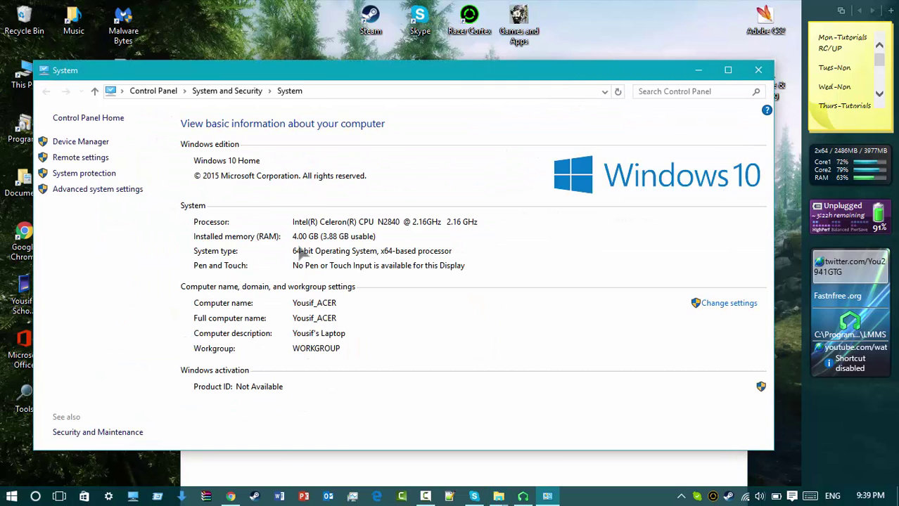
click(758, 70)
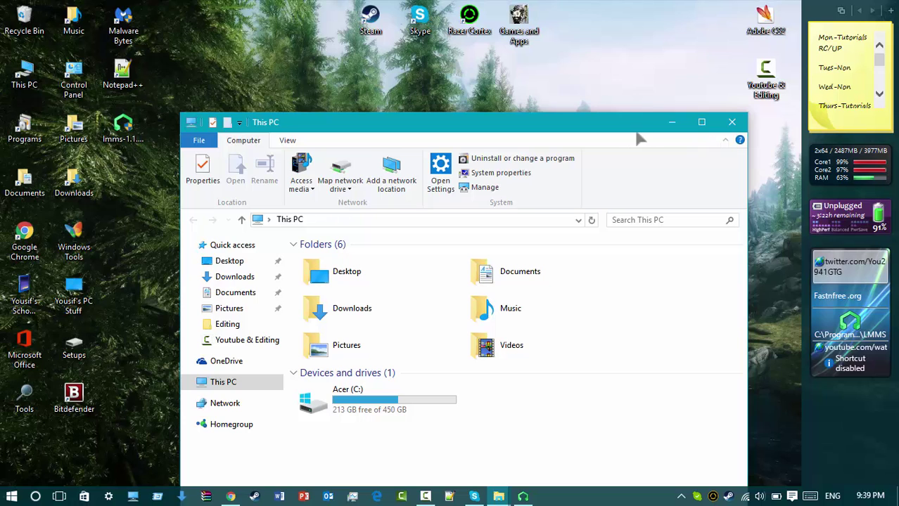
drag(615, 128, 597, 120)
click(713, 116)
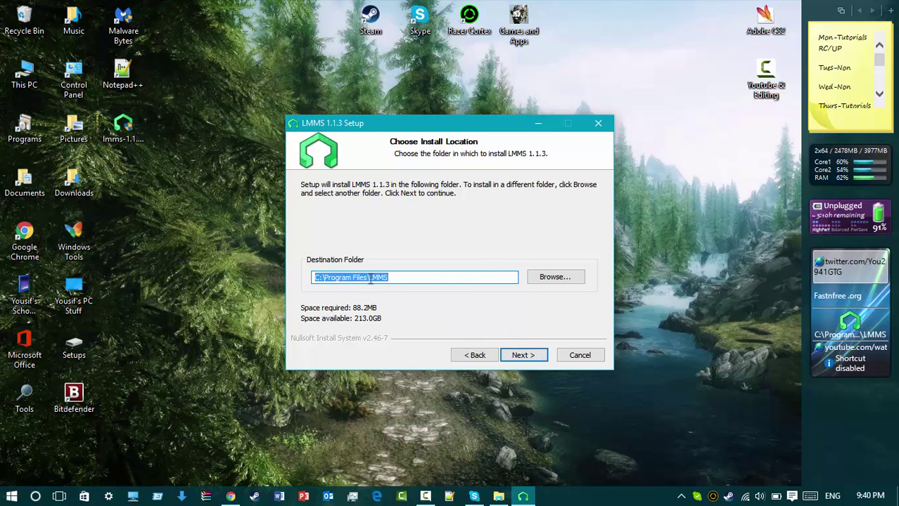
Step: Install into C:\Program Files\LMMS with the LMMS 1.1.3 Start Menu folder, then Finish
click(534, 357)
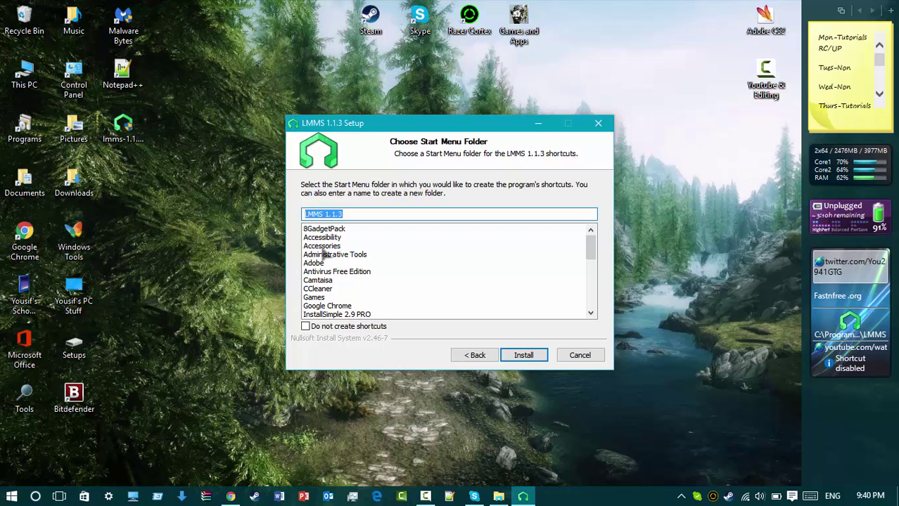
scroll(344, 270, down, 6)
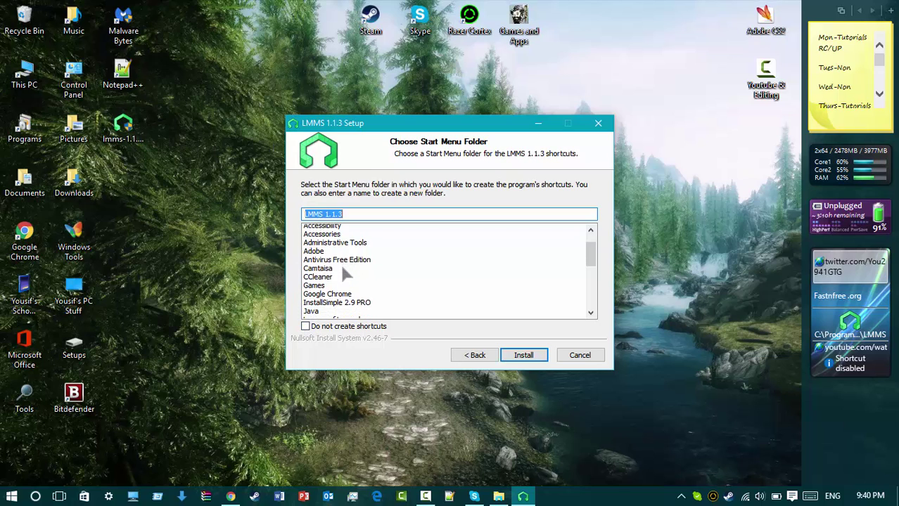
scroll(408, 271, up, 6)
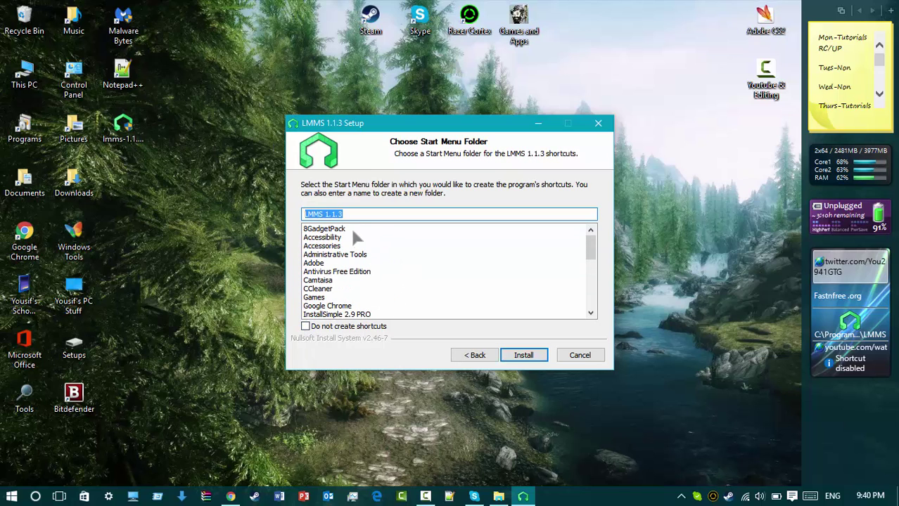
click(526, 356)
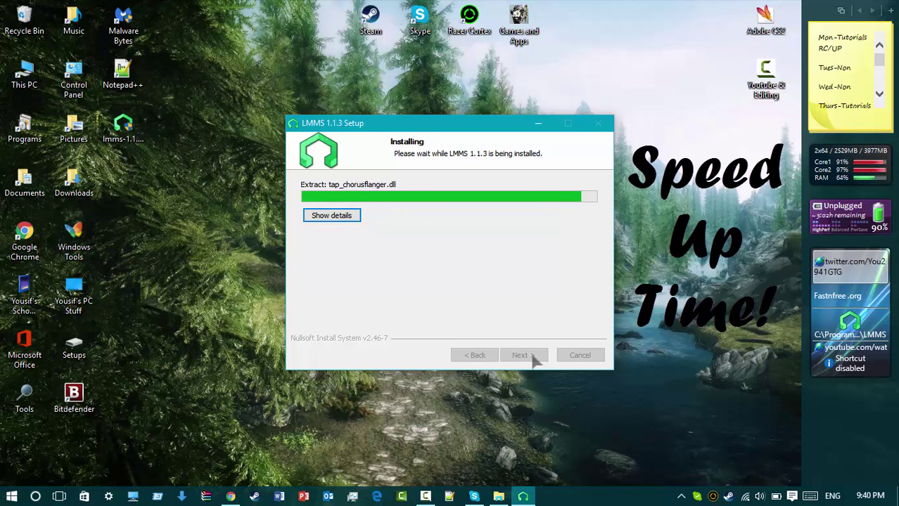
click(524, 355)
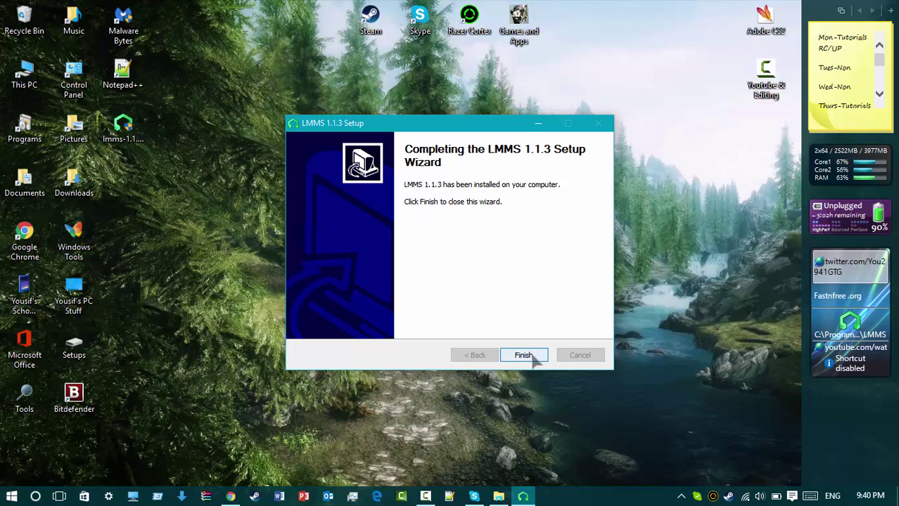
click(524, 356)
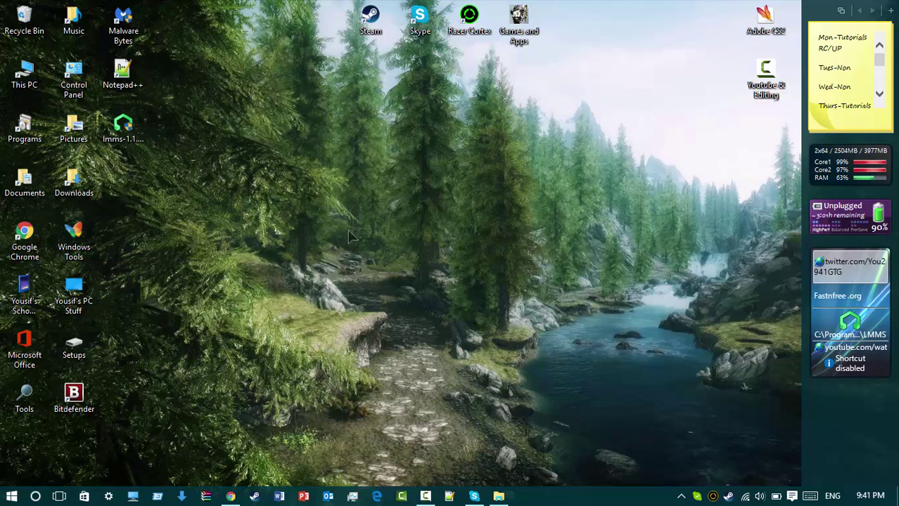
Step: Move the installer icon beside Notepad++ and open the LMMS shortcut's file location from Start
drag(123, 127, 172, 72)
click(11, 496)
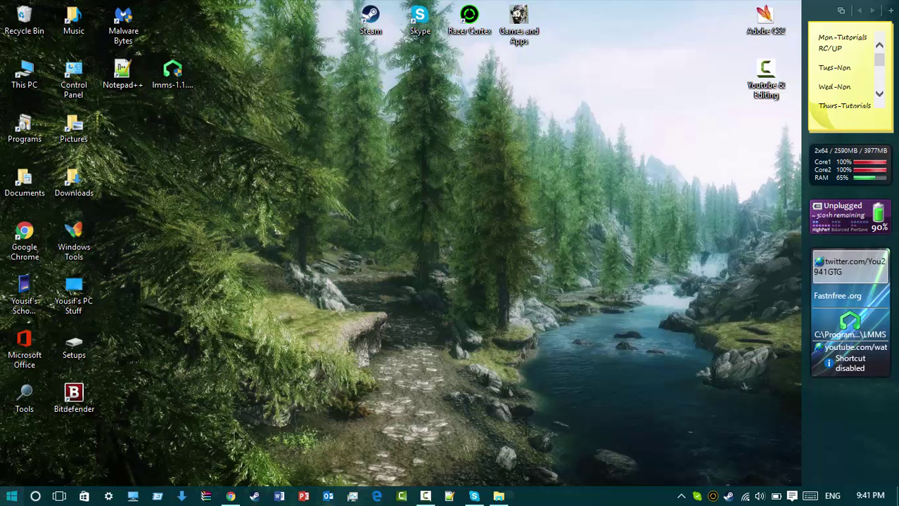
click(11, 496)
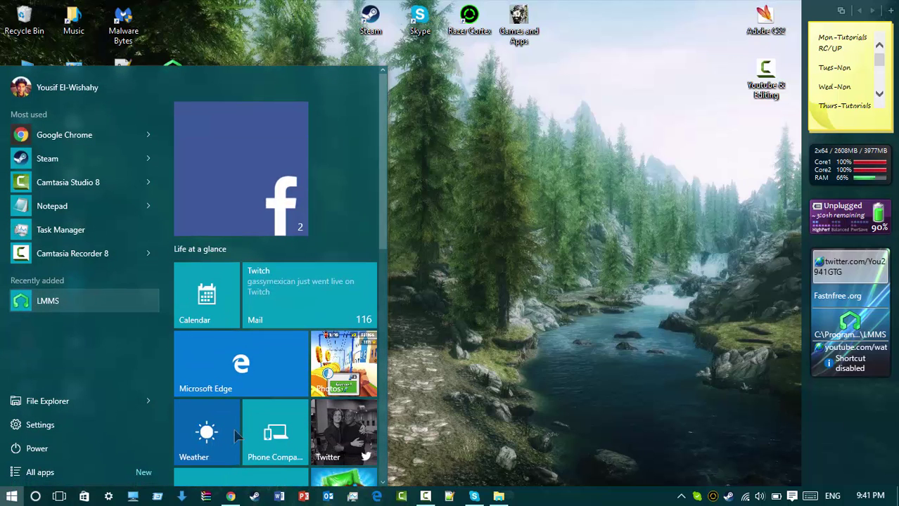
right_click(88, 303)
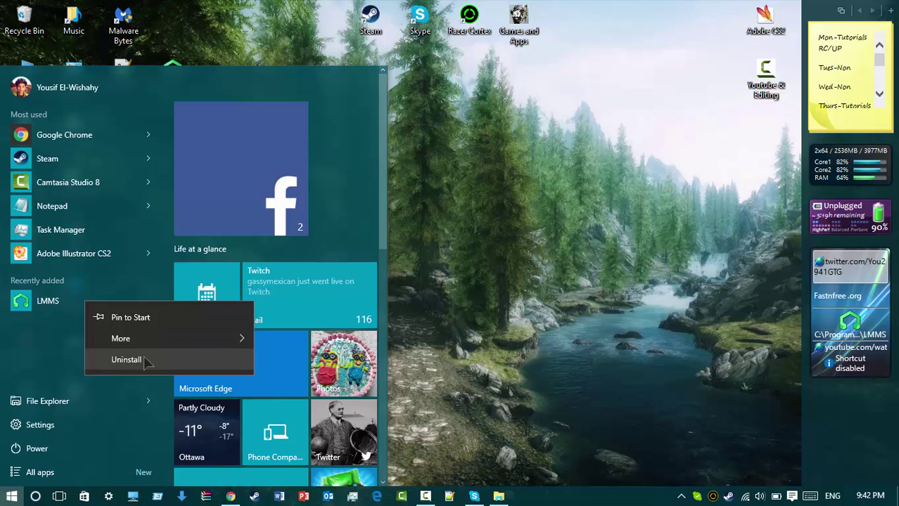
mouse_move(150, 344)
click(309, 387)
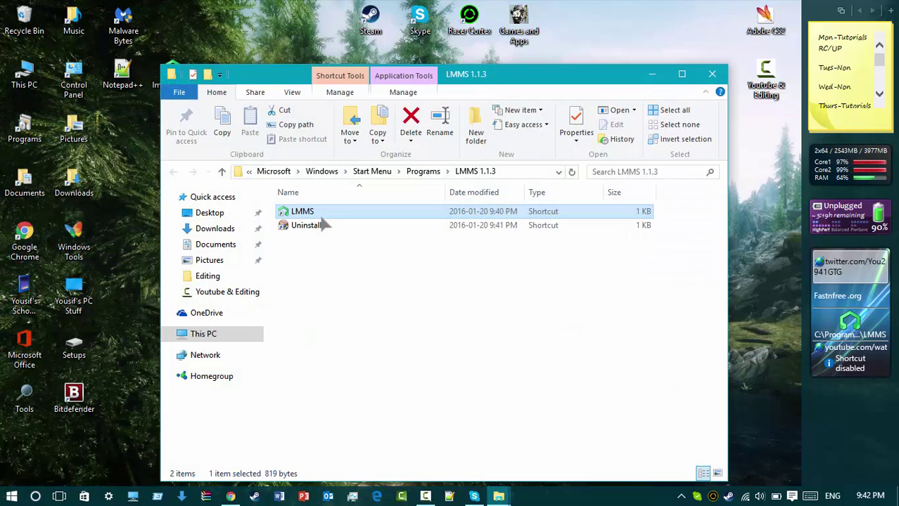
Step: Copy the LMMS shortcut, paste it onto the desktop and drag it among the icons
right_click(325, 220)
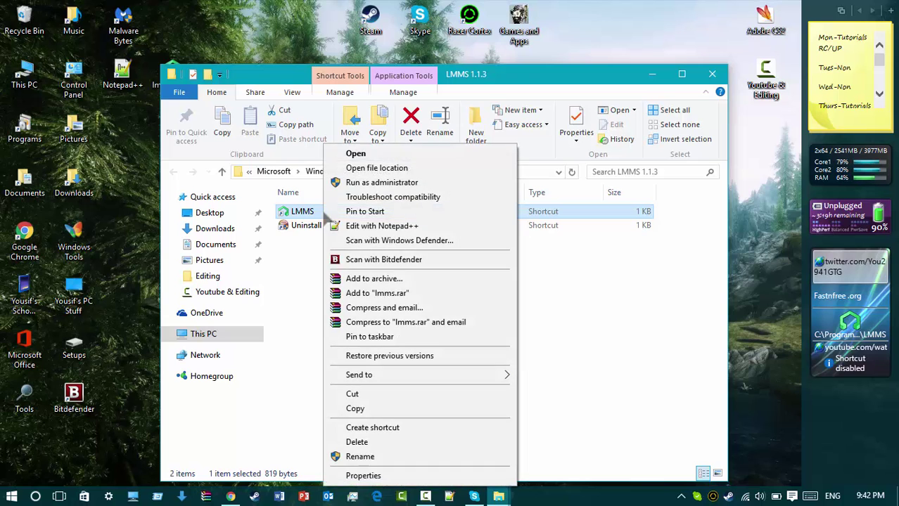
click(366, 409)
click(654, 74)
right_click(322, 230)
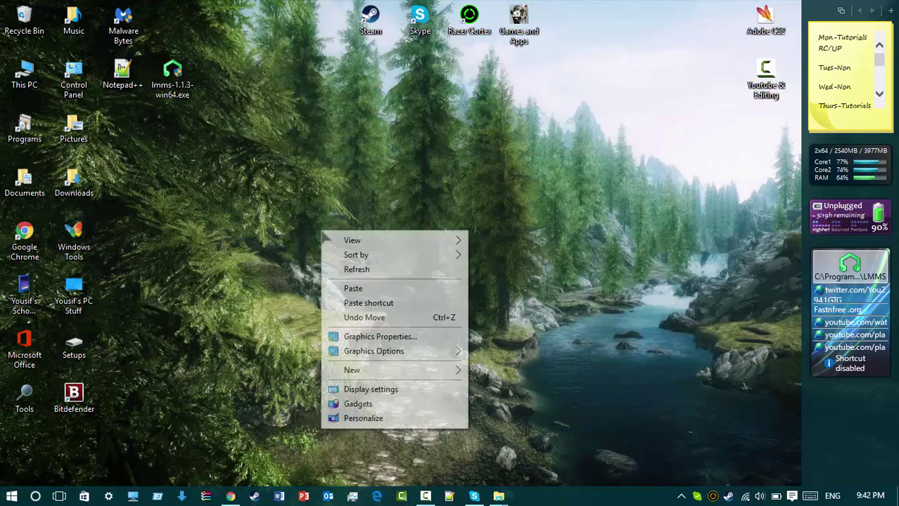
click(354, 289)
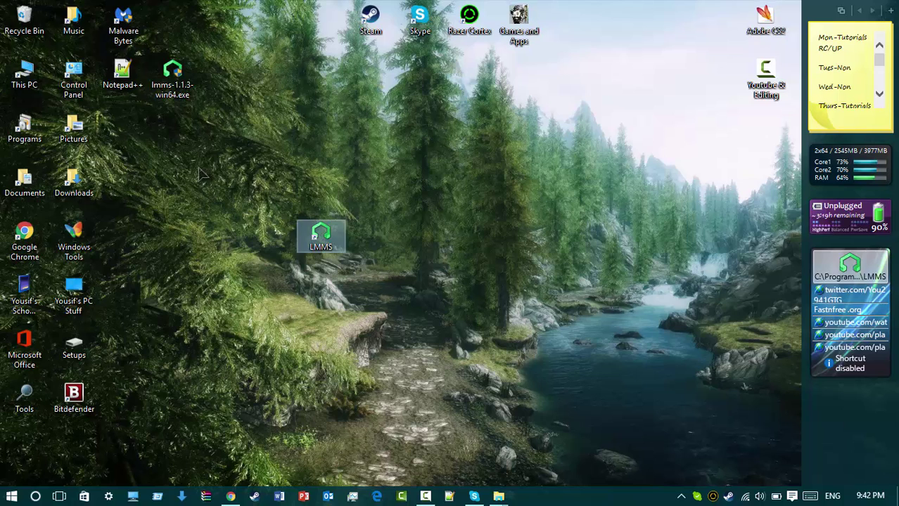
drag(335, 240, 124, 125)
drag(173, 78, 24, 17)
Step: Launch LMMS from its desktop shortcut and switch the sidebar browser to My samples
double_click(123, 128)
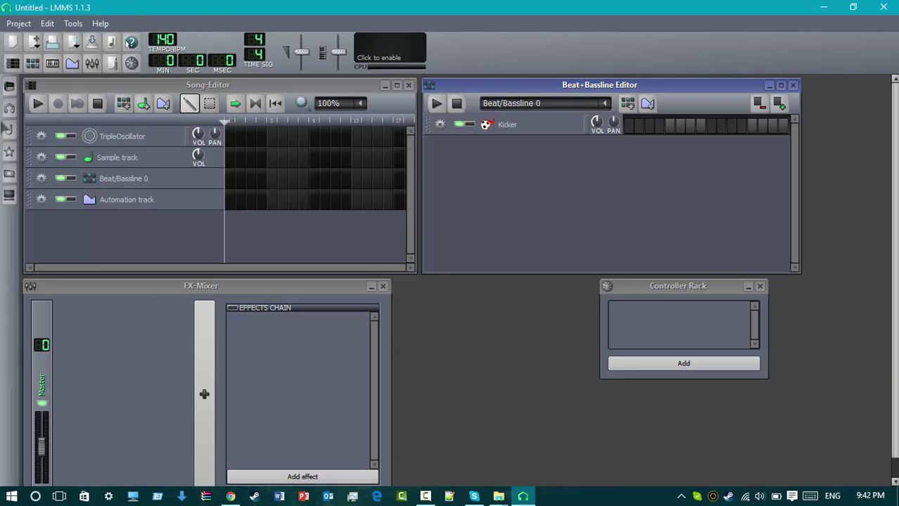
click(10, 109)
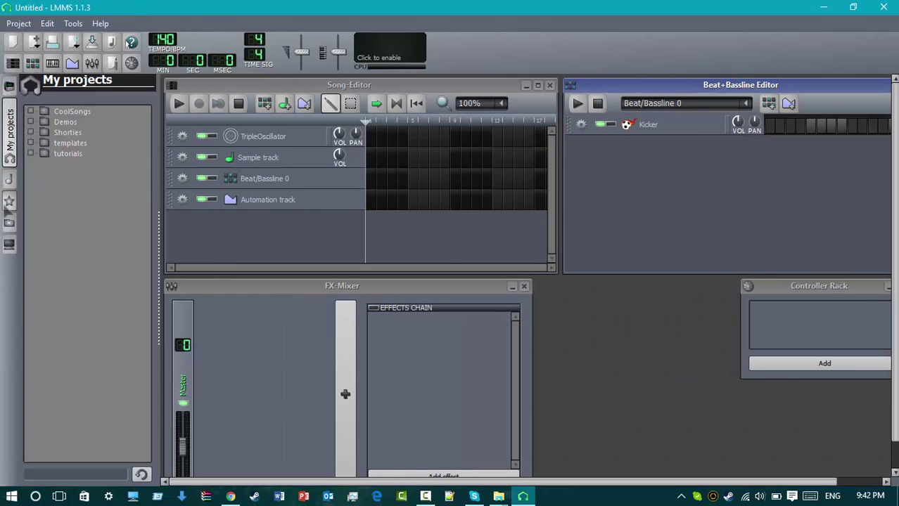
click(9, 180)
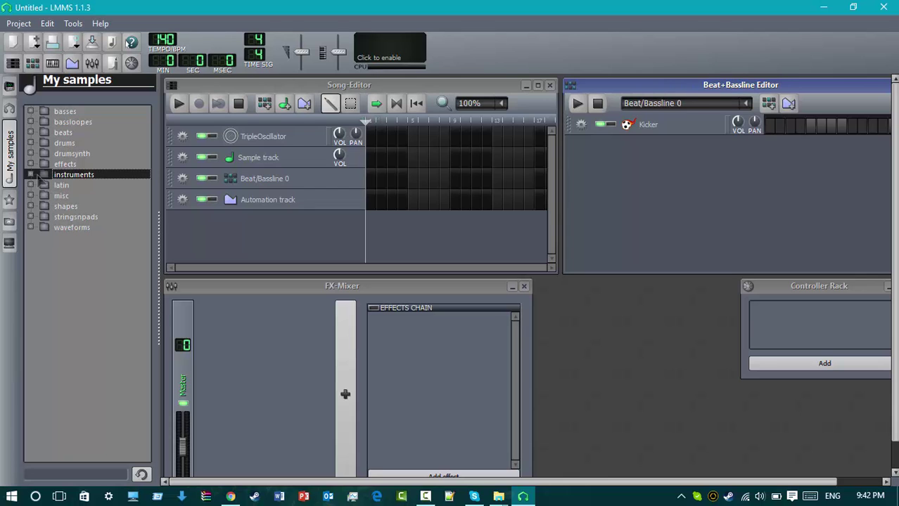
Step: Preview church_organ01.ogg in the instruments folder, then expand the latin folder to show its four samples
click(29, 175)
click(105, 227)
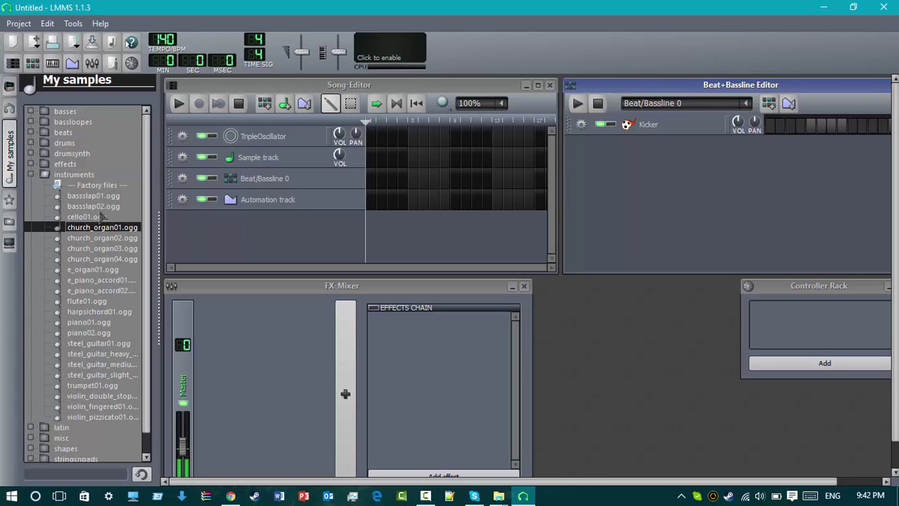
click(36, 177)
click(30, 185)
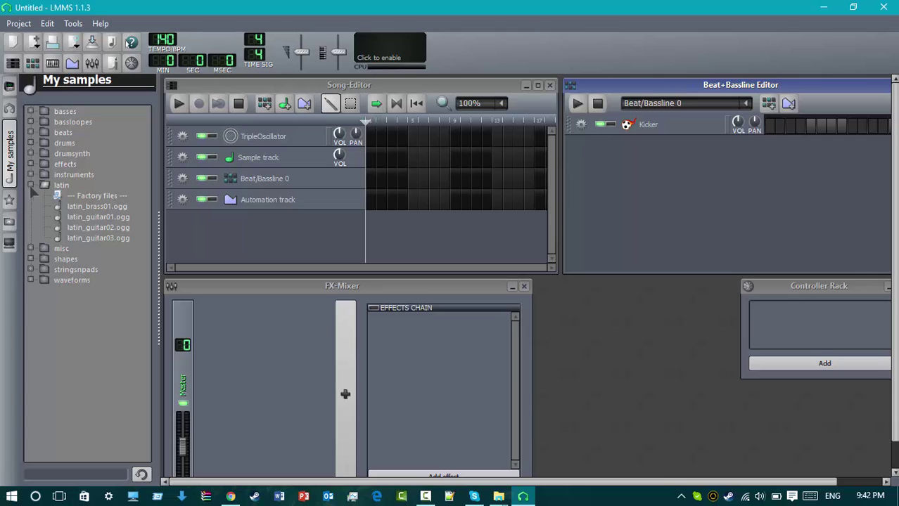